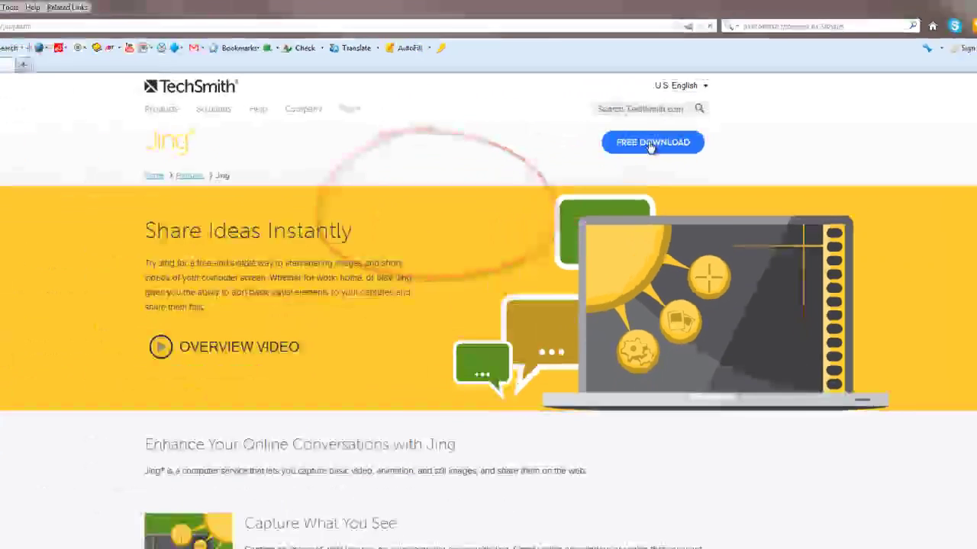
Download the Windows Jing installer from TechSmith and save jing.exe to the computer.
click(460, 200)
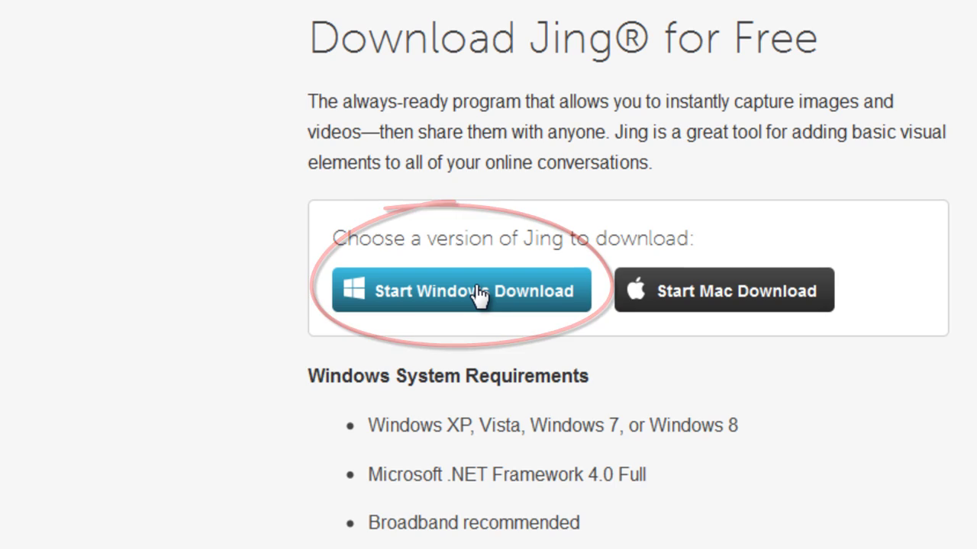
click(478, 294)
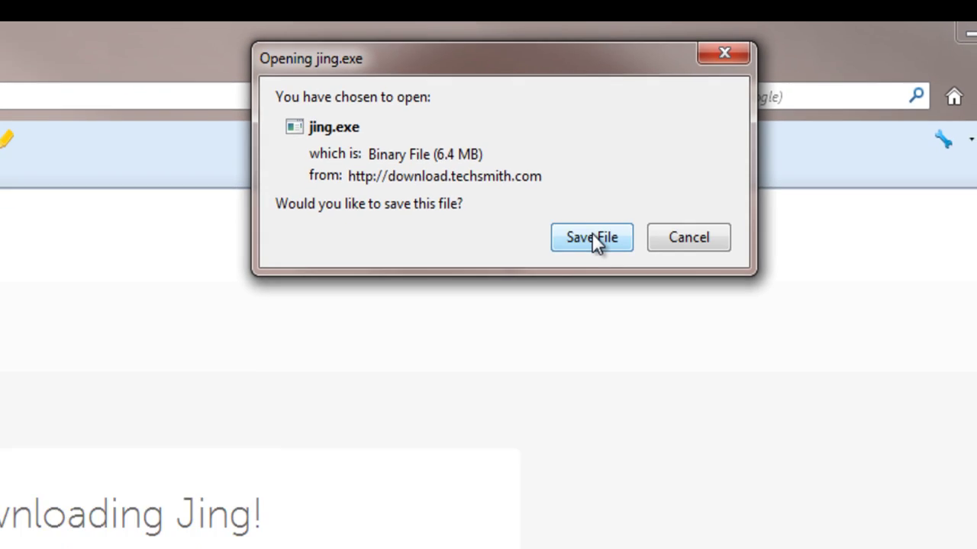
click(564, 260)
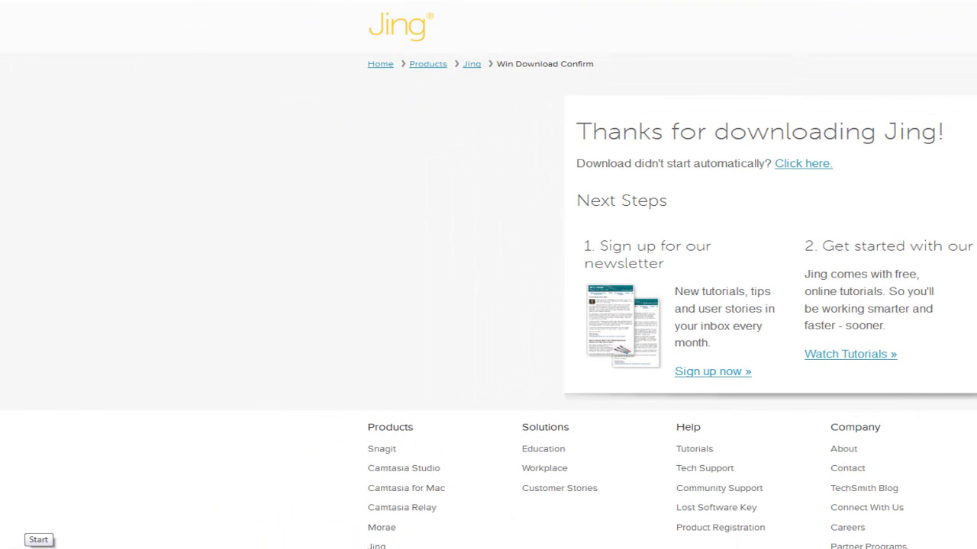
Open the personal user folder's Downloads folder in Explorer to locate jing.exe (6.38 MB).
click(3, 543)
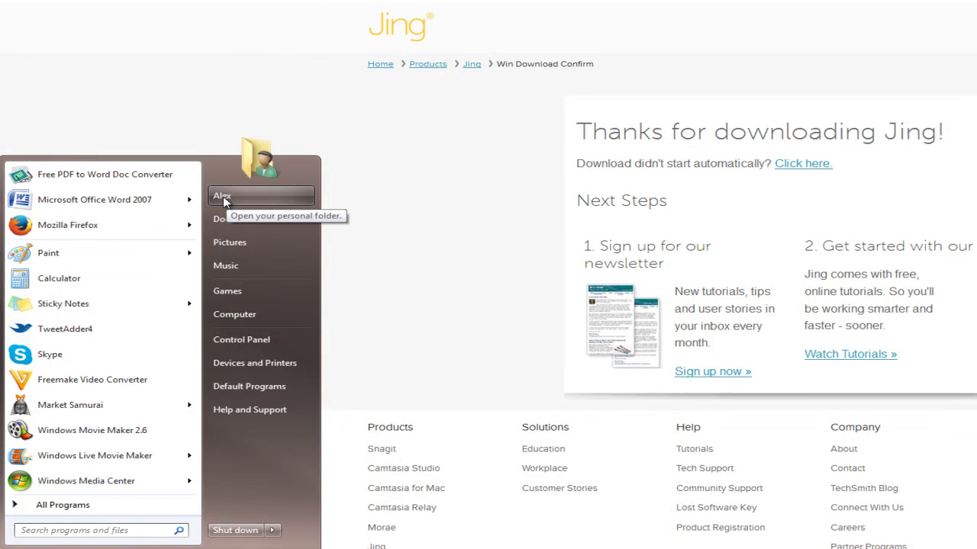
key(Escape)
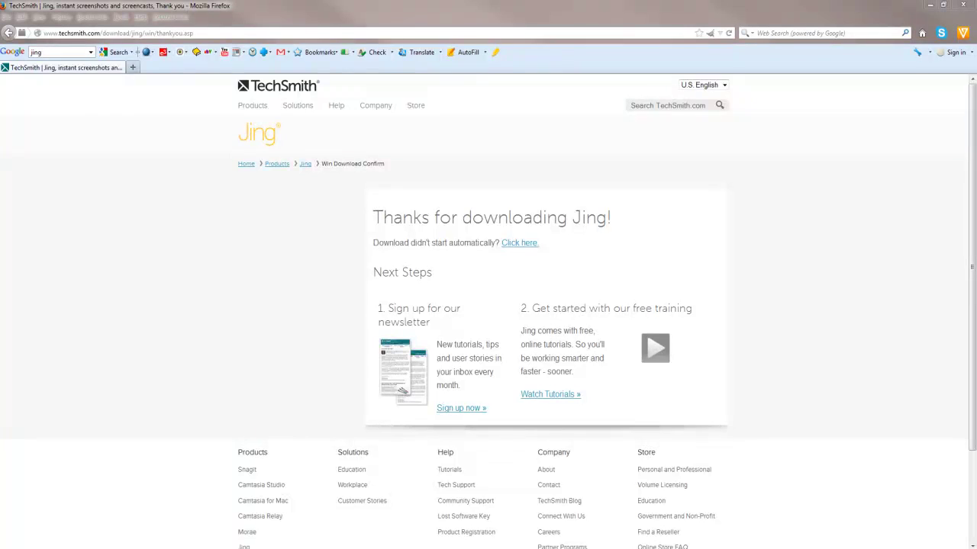
drag(400, 36, 382, 48)
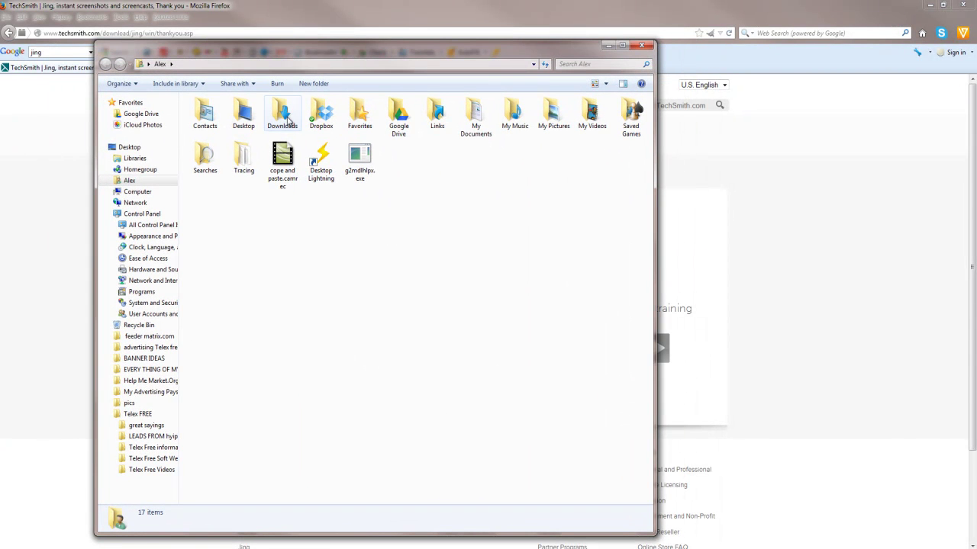
mouse_move(282, 116)
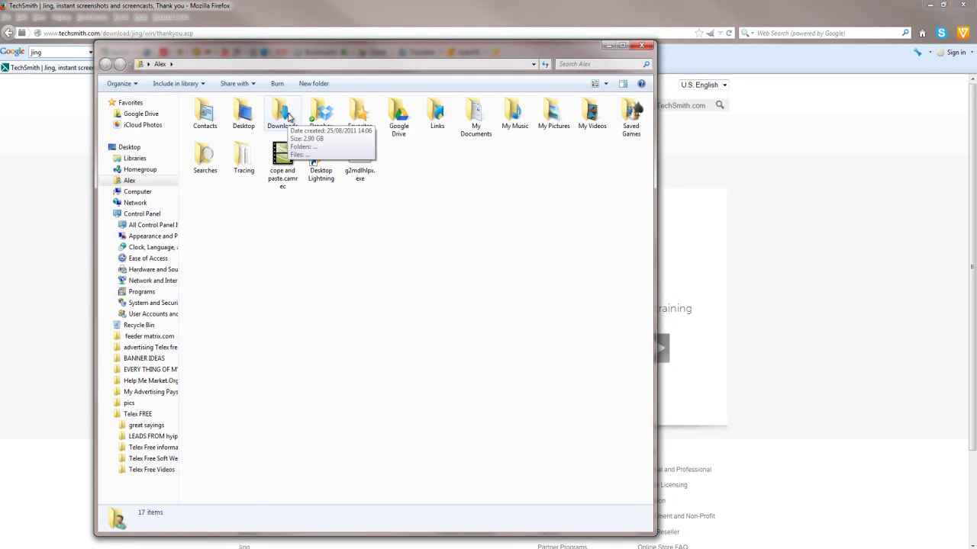
click(283, 115)
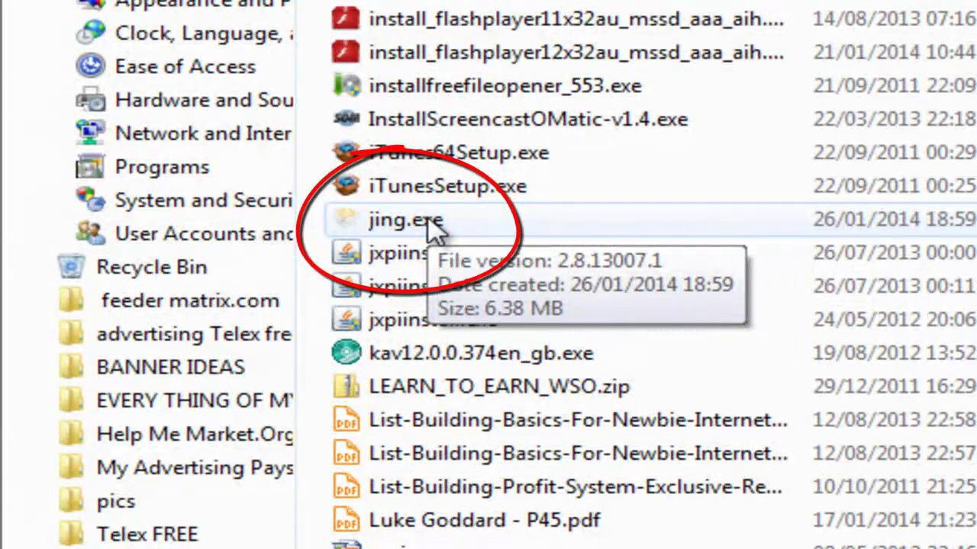
Run jing.exe, accept the fine print, and install Jing 2.8 through to Finish.
double_click(427, 220)
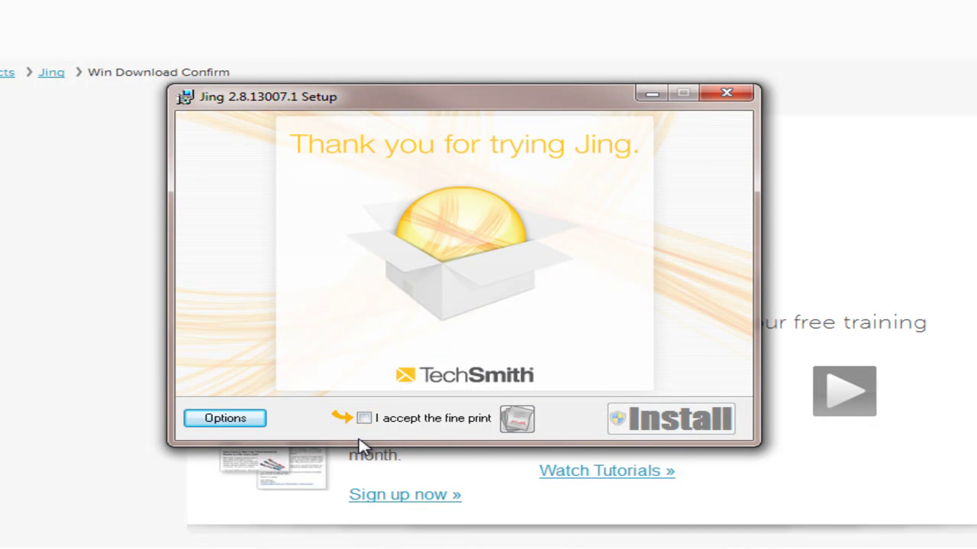
click(364, 419)
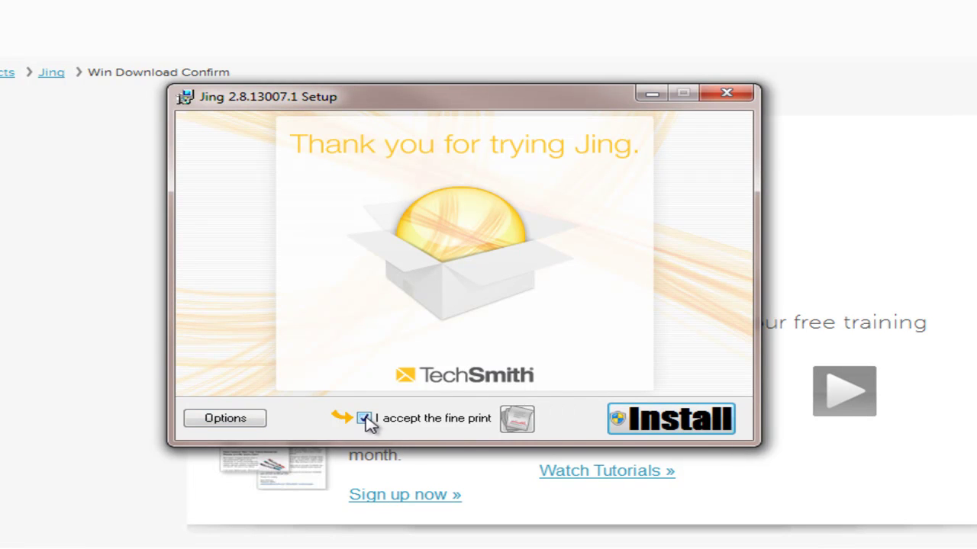
click(677, 418)
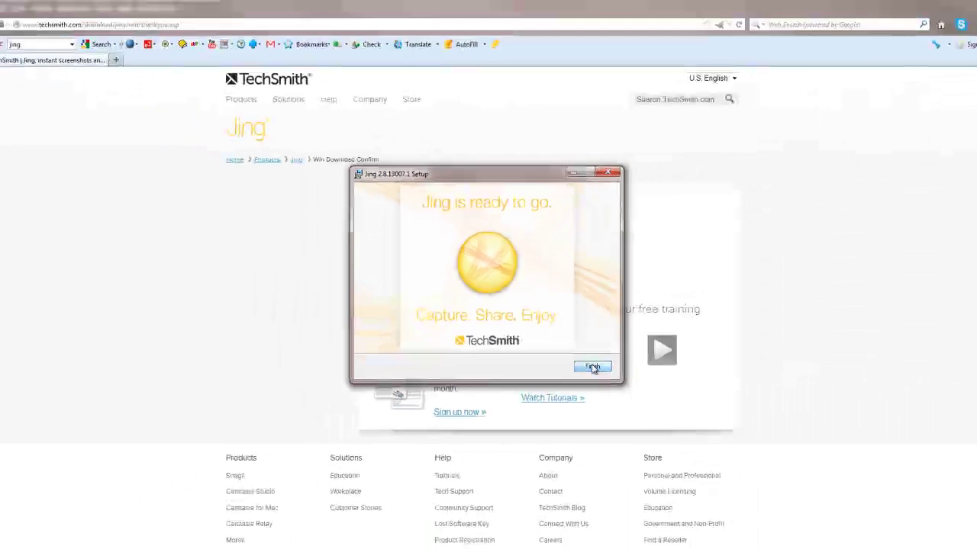
click(593, 368)
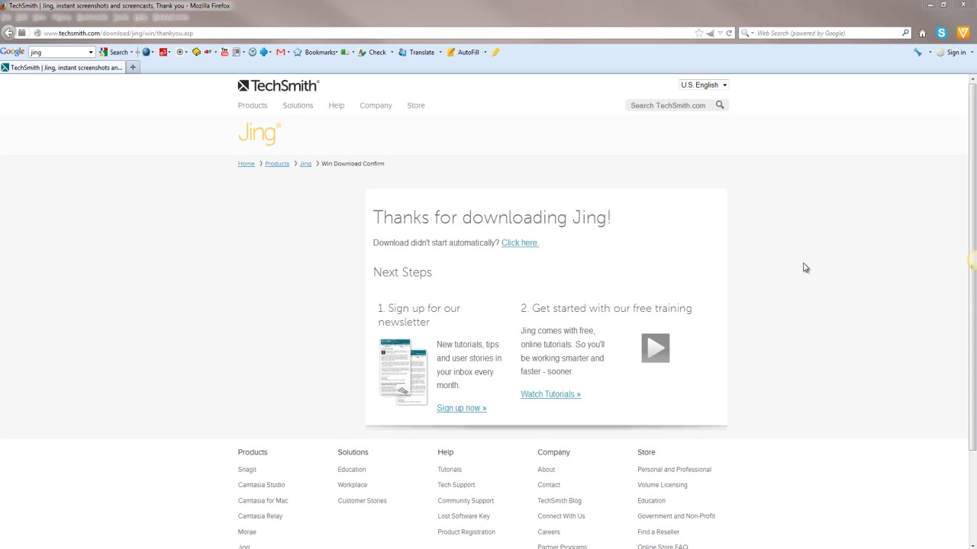
Move the Jing sun from the right screen edge and dock it at the top edge.
drag(974, 263, 539, 231)
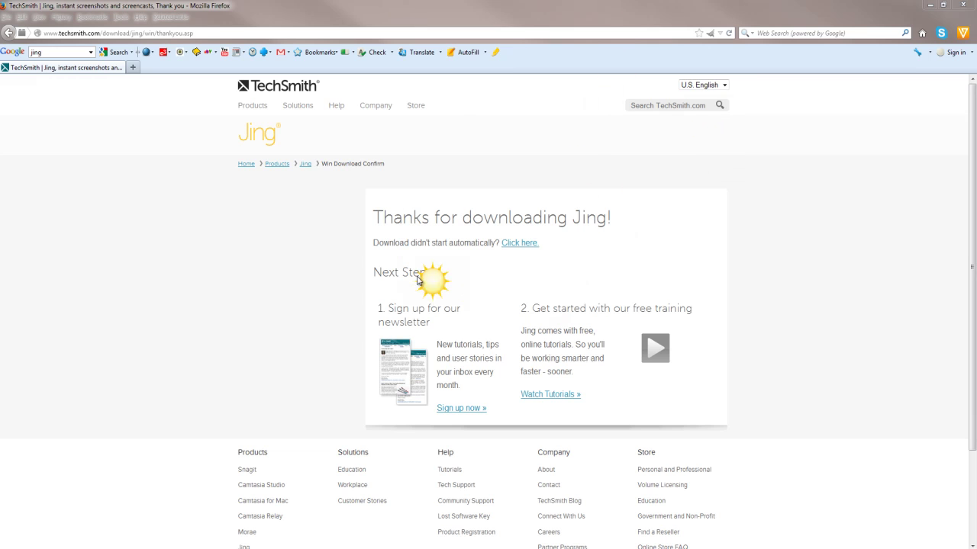
drag(539, 231, 540, 6)
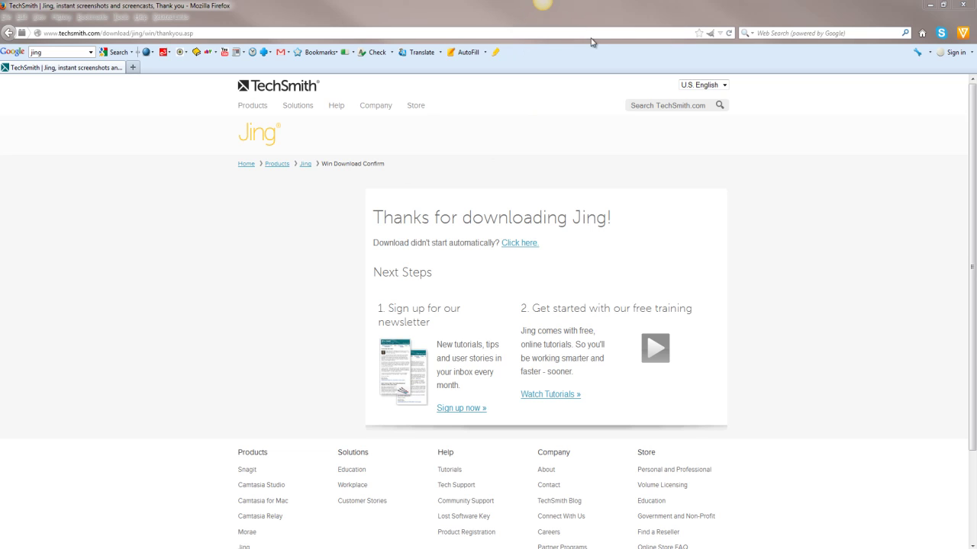
mouse_move(670, 7)
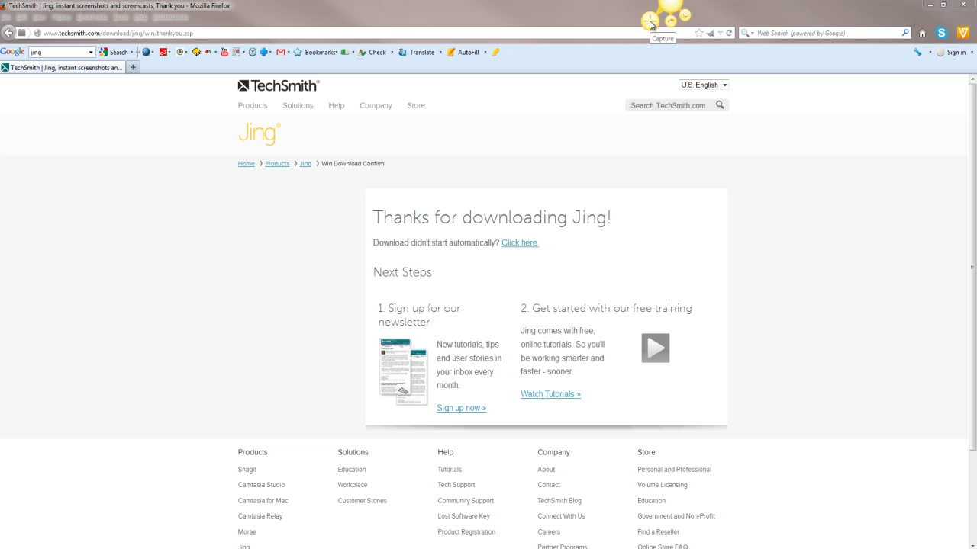
Select the Firefox window as the capture area, trimmed to the page below the toolbars.
click(650, 25)
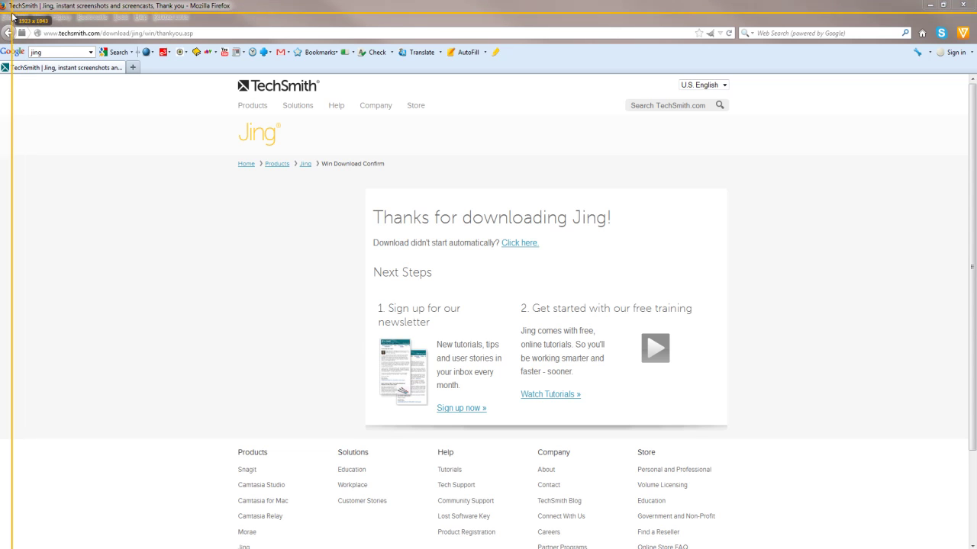
key(Escape)
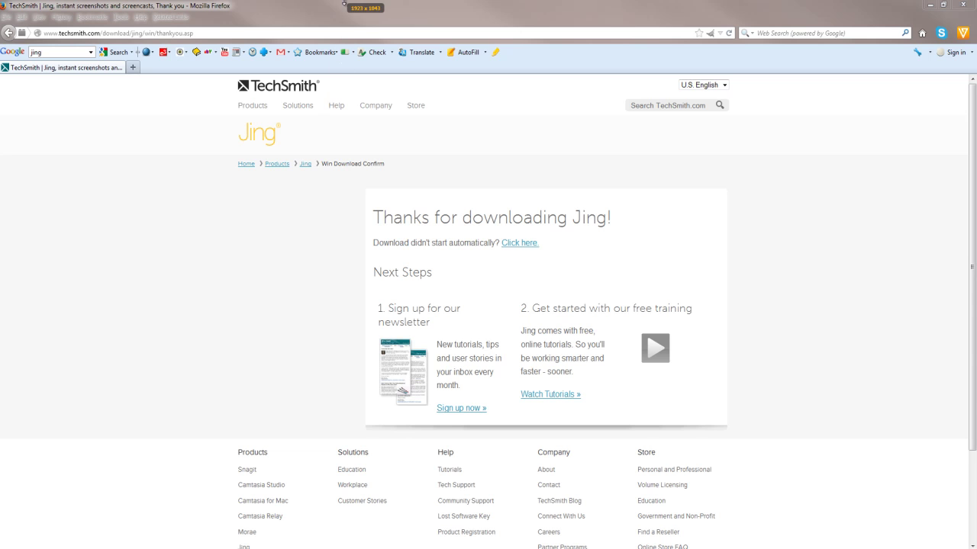
click(347, 80)
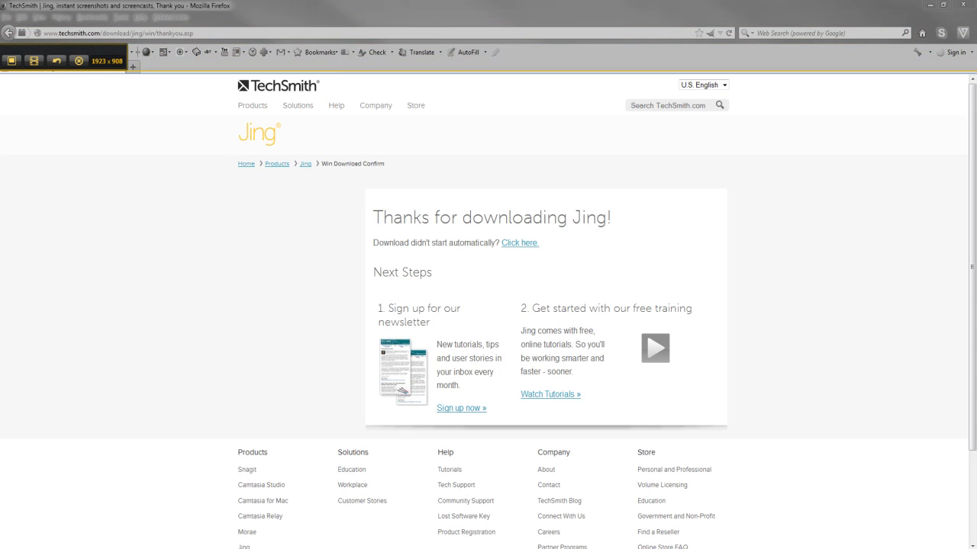
mouse_move(1, 171)
mouse_down()
mouse_move(28, 168)
mouse_move(3, 156)
mouse_up()
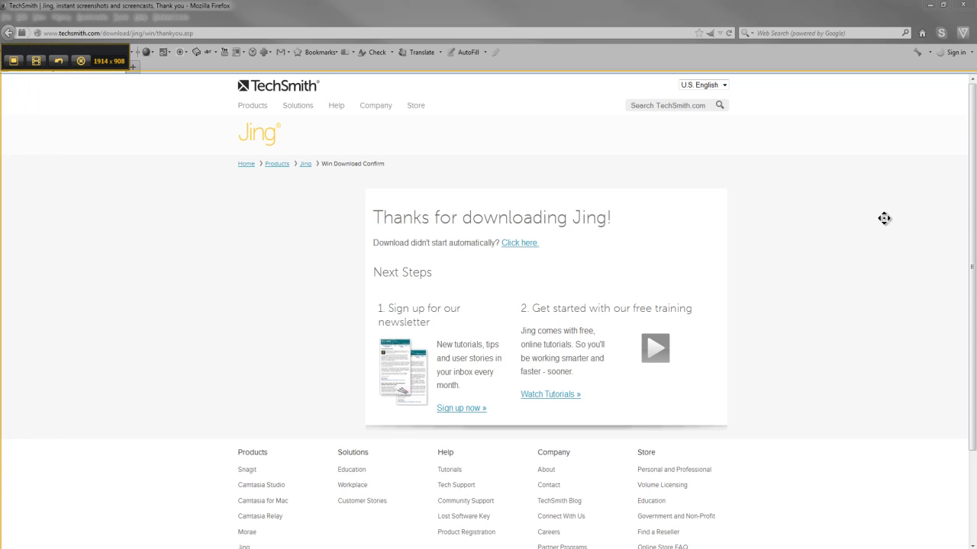
drag(973, 207, 963, 227)
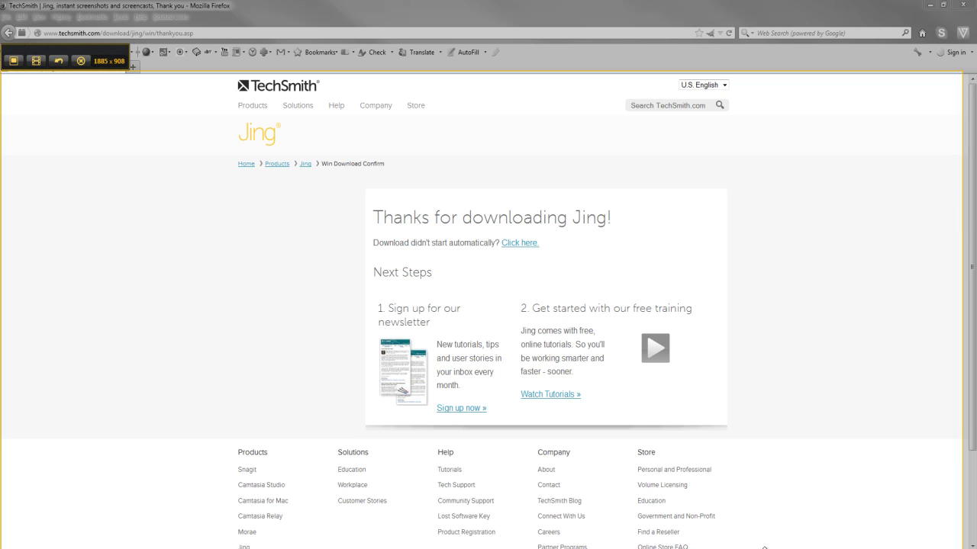
drag(776, 548, 776, 539)
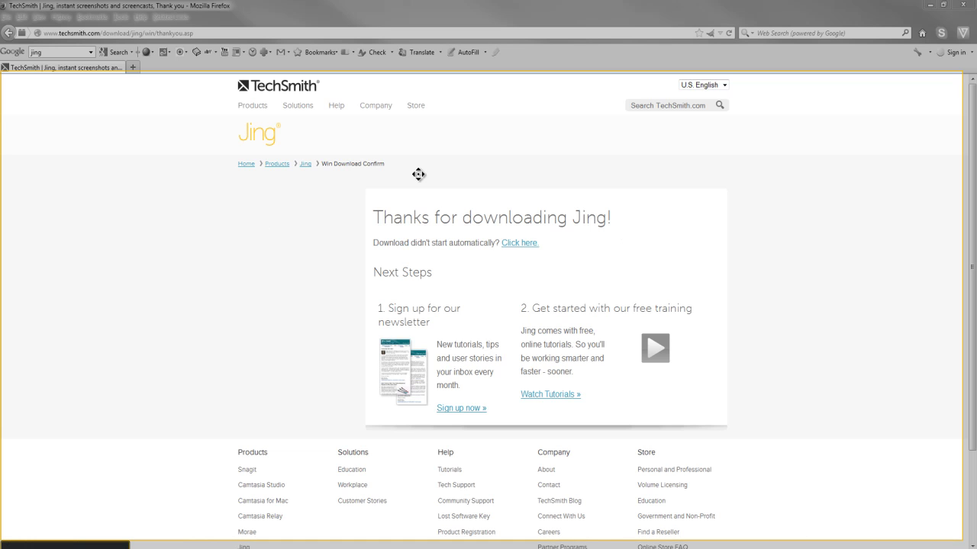
drag(480, 71, 487, 79)
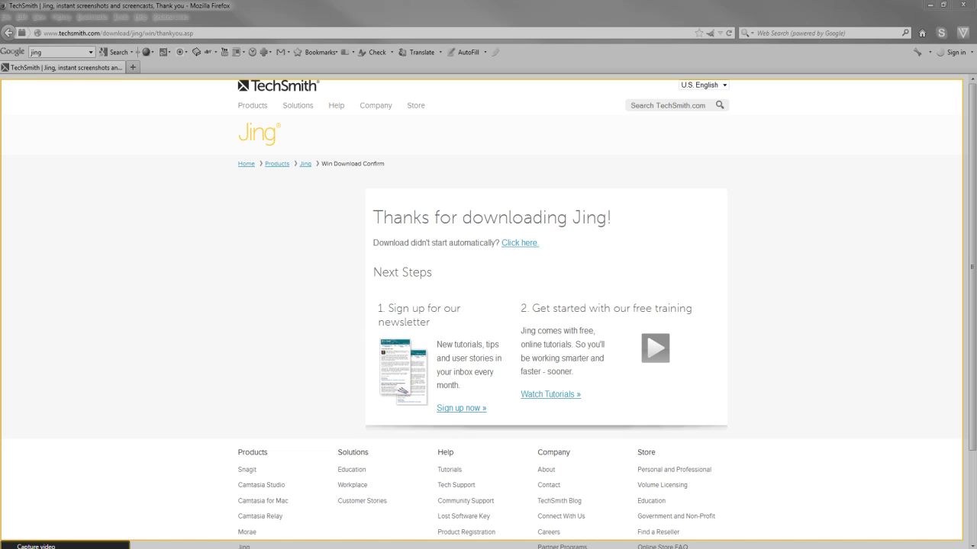
Record a video of opening YouTube, playing and pausing the GoDaddy Florist video.
click(36, 546)
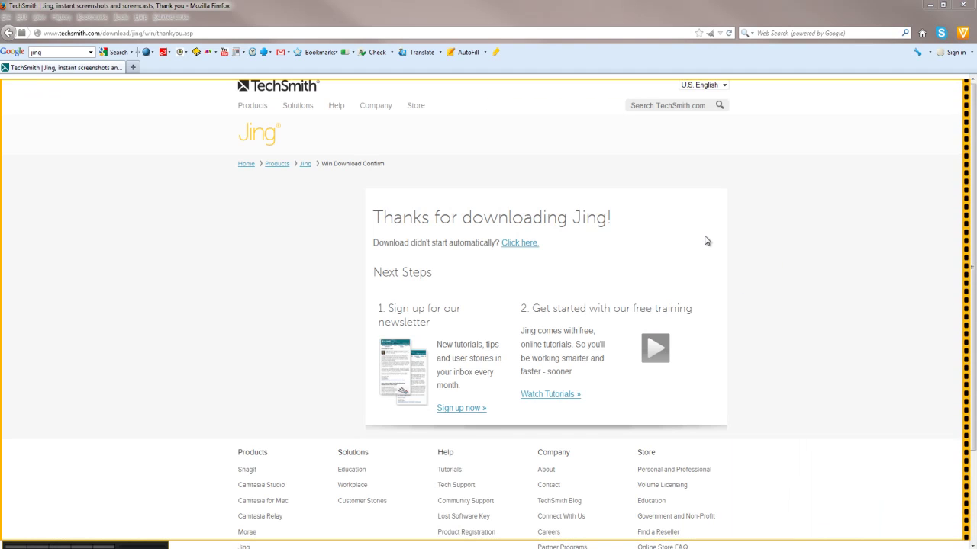
click(223, 53)
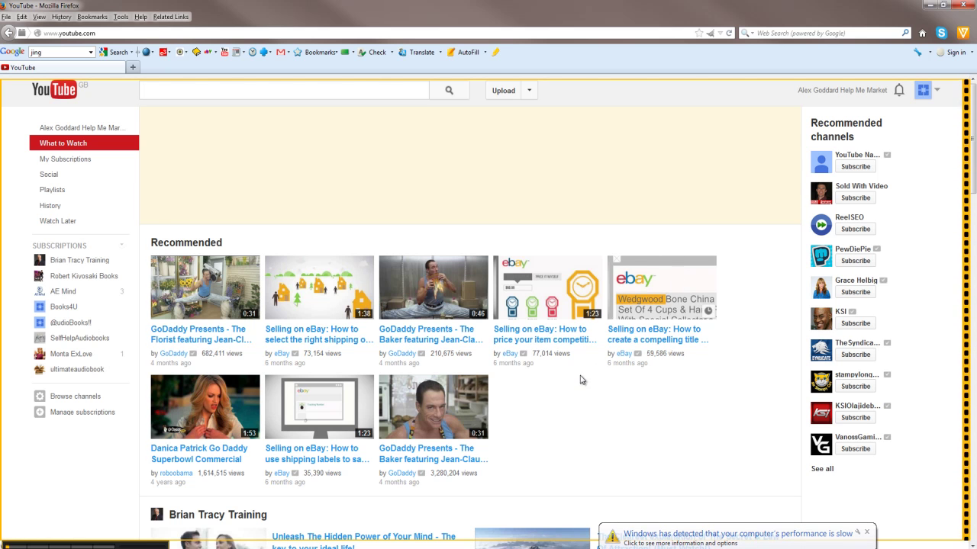
click(204, 259)
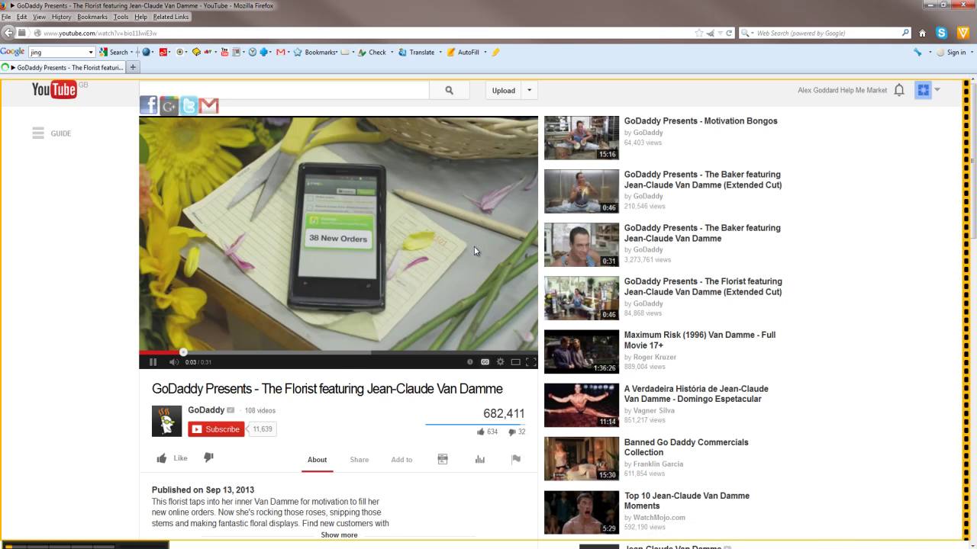
click(153, 366)
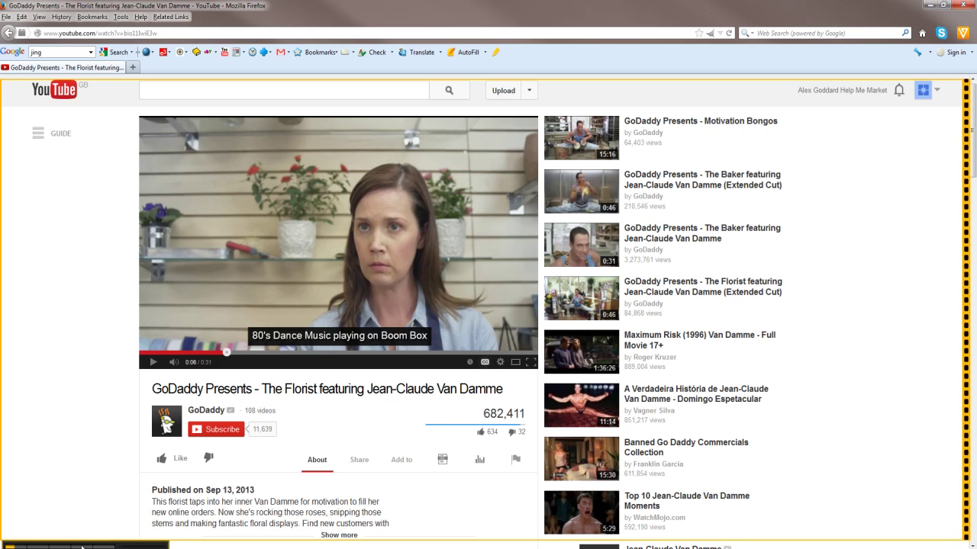
mouse_move(82, 547)
mouse_down()
mouse_move(523, 132)
mouse_move(309, 147)
mouse_up()
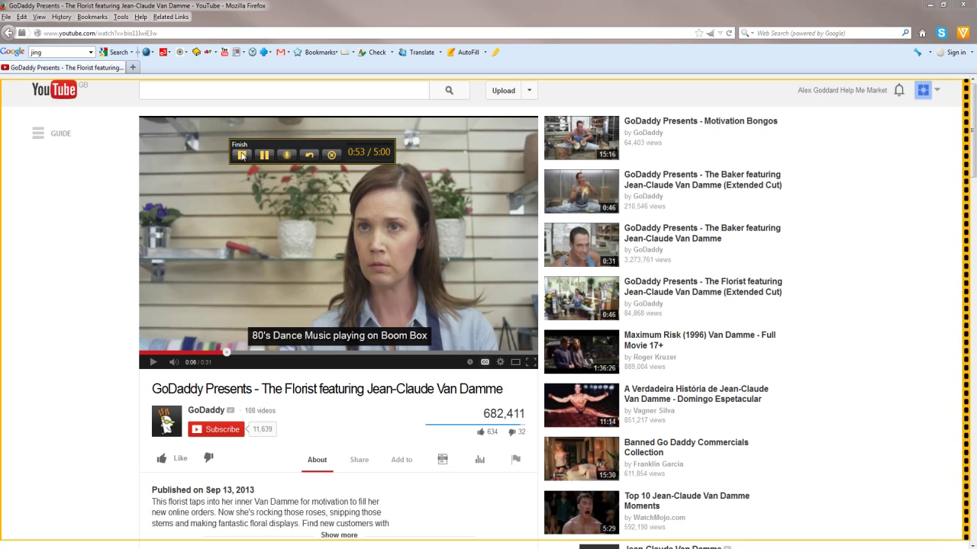
Stop recording, then play and pause capture 2014-01-26_1906 in the preview.
click(242, 155)
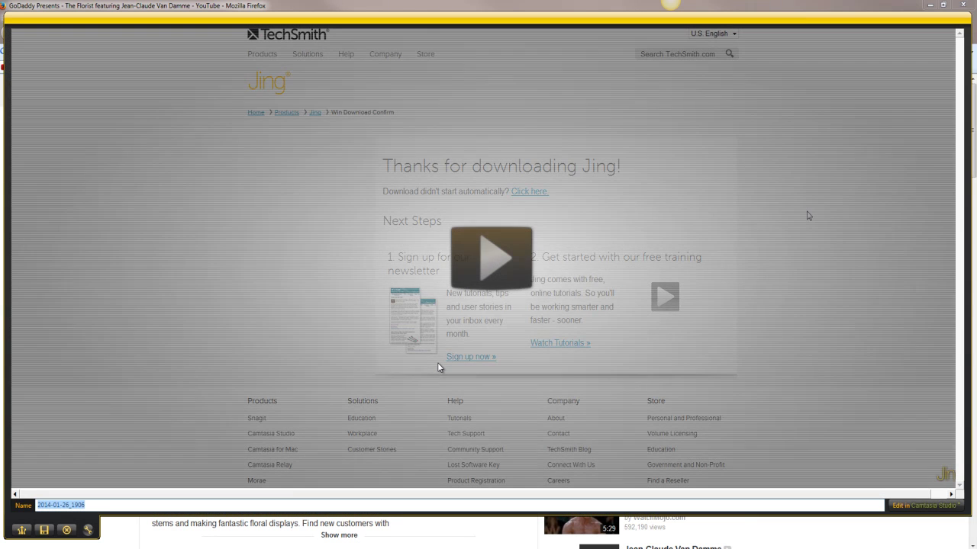
click(490, 262)
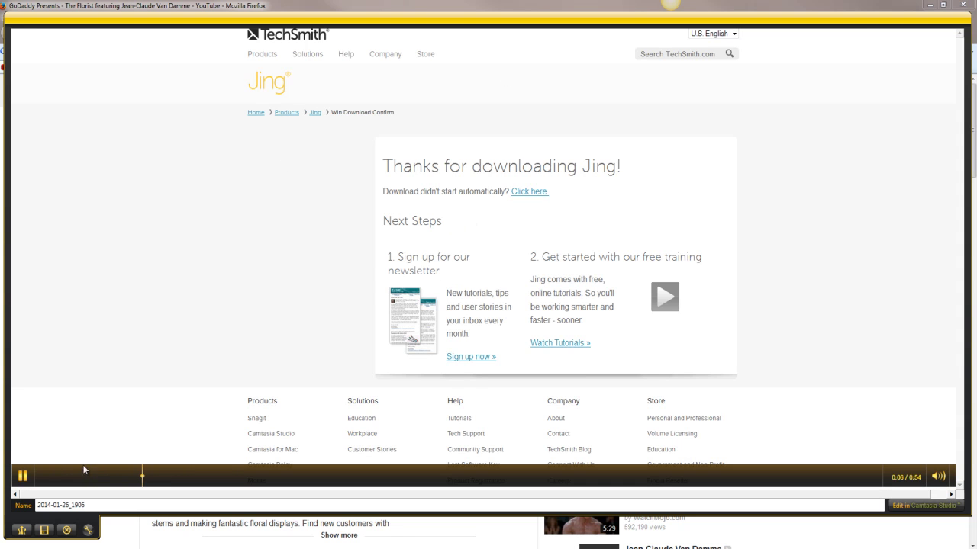
click(22, 477)
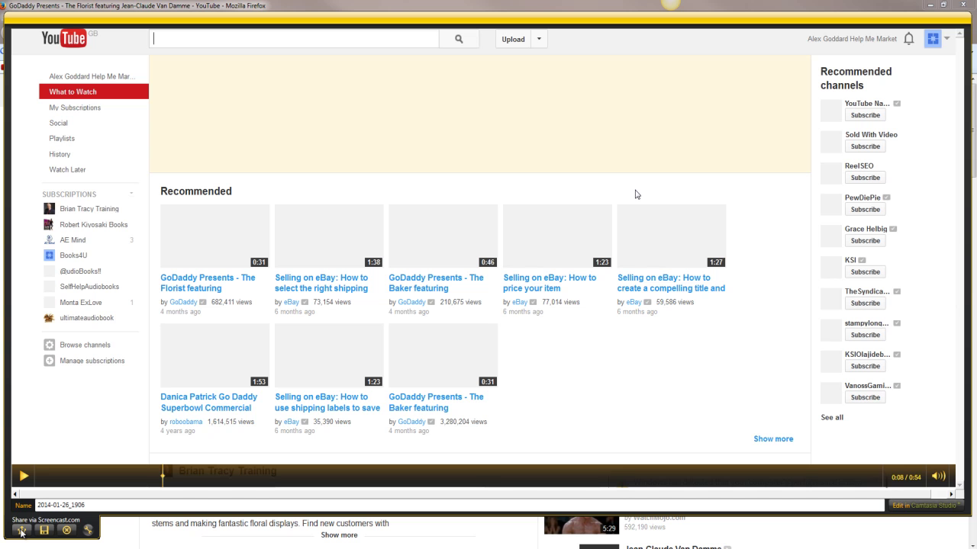
Share capture 2014-01-26_1906 to Screencast.com and let the 24.5 MB upload finish.
click(21, 533)
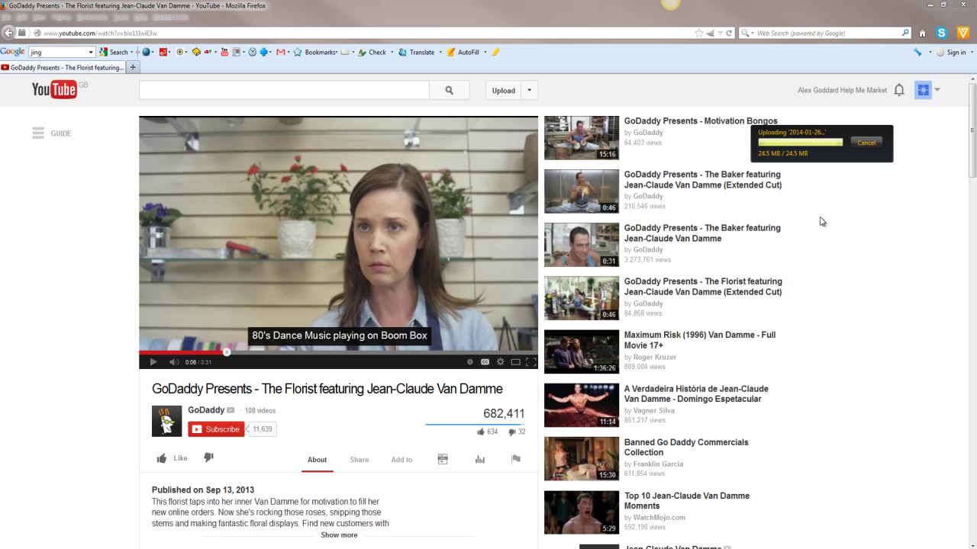
click(119, 33)
key(BackSpace)
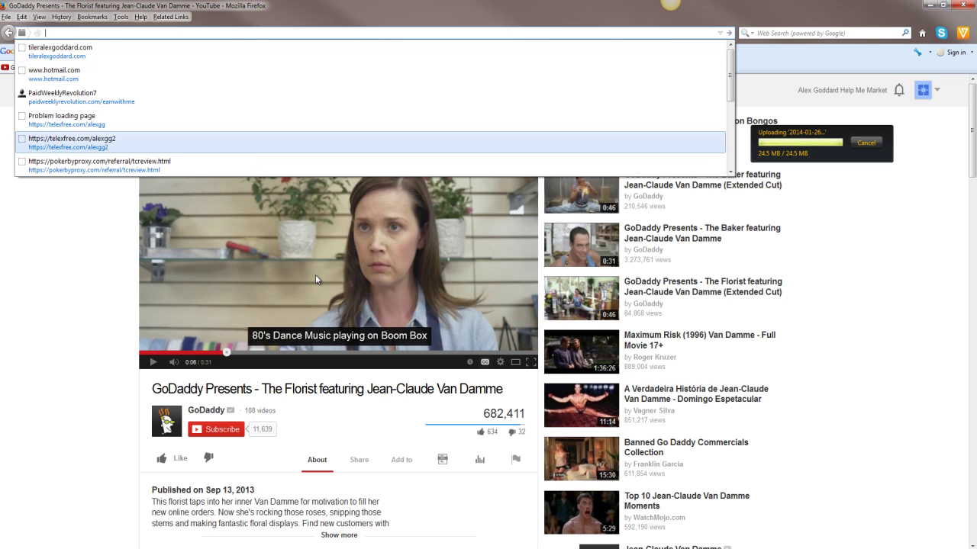
key(Down)
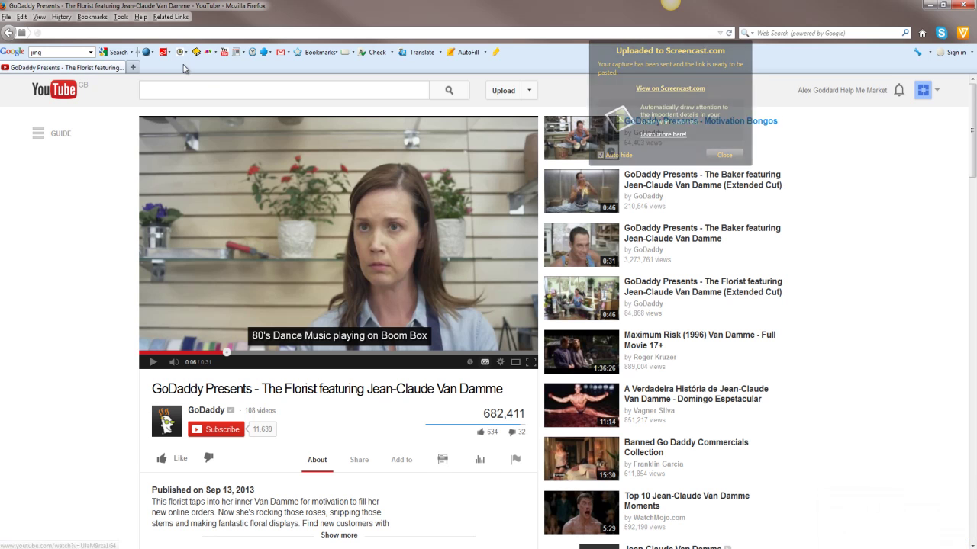
click(61, 33)
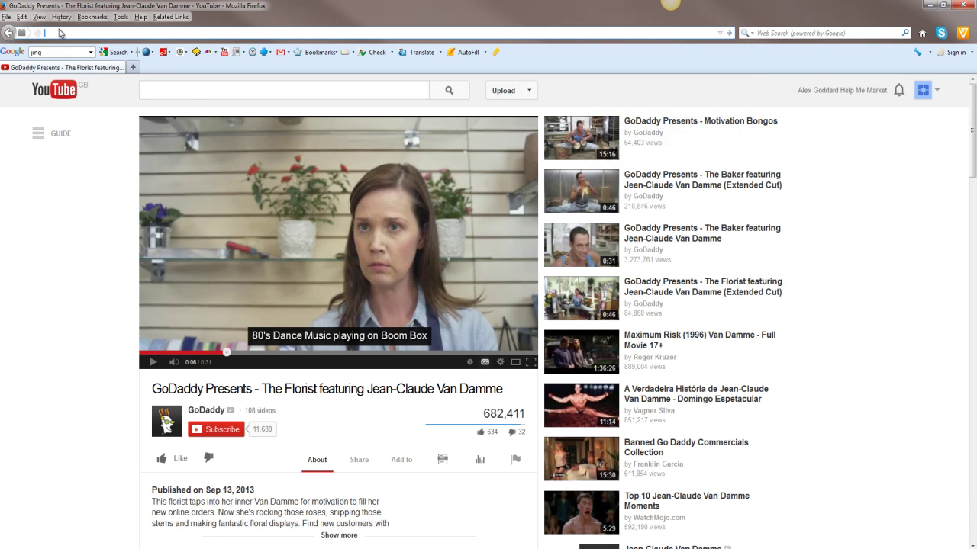
right_click(55, 34)
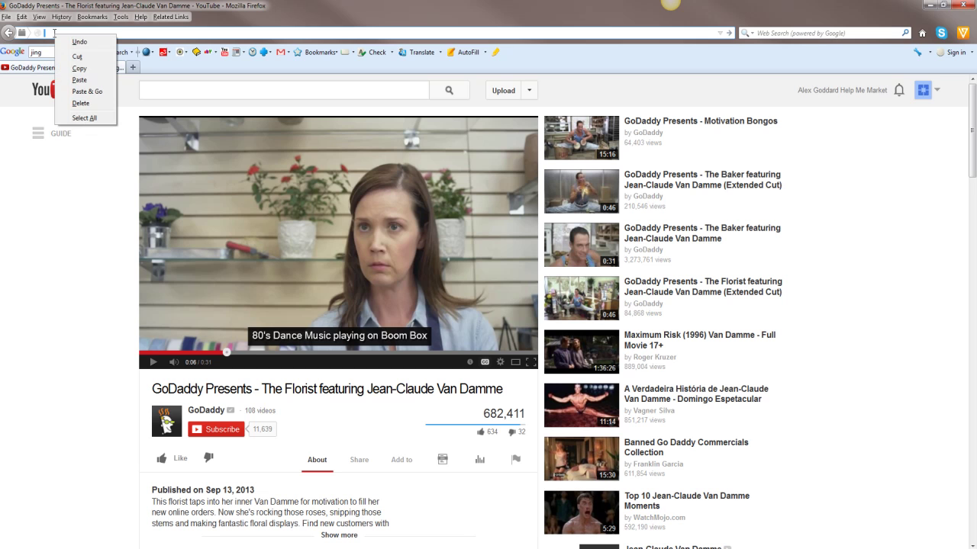
click(80, 79)
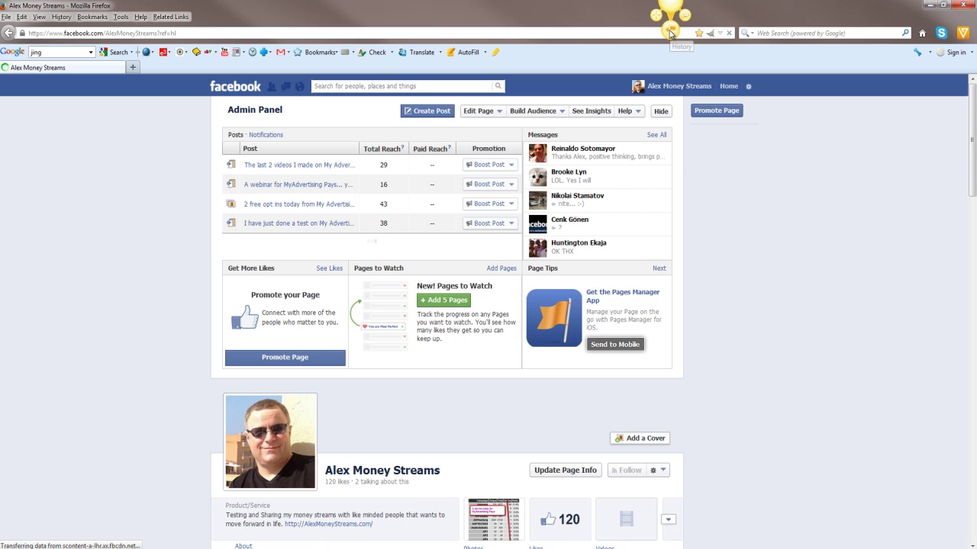
Re-share capture 2014-01-26_1906 from Jing History to Screencast.com, then close notification and History.
click(670, 32)
mouse_move(357, 191)
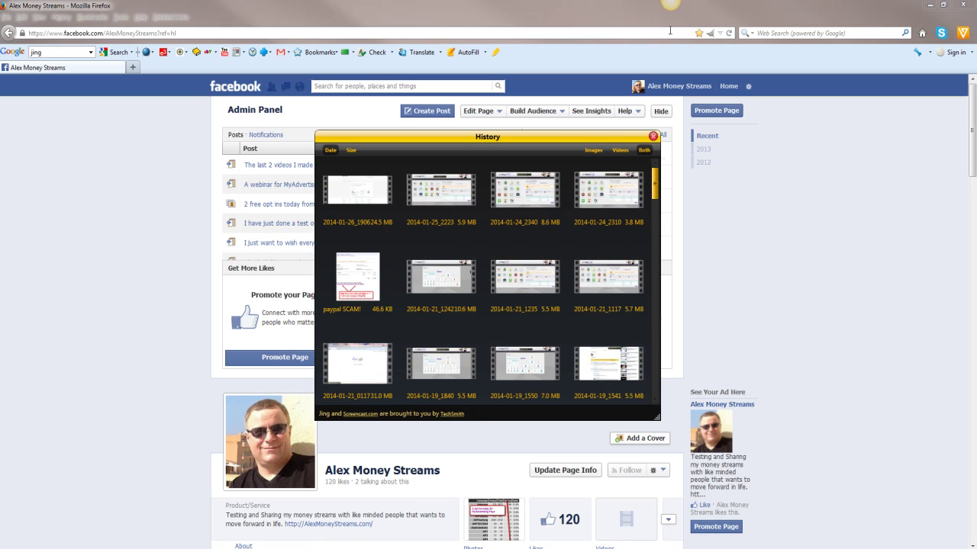
click(352, 195)
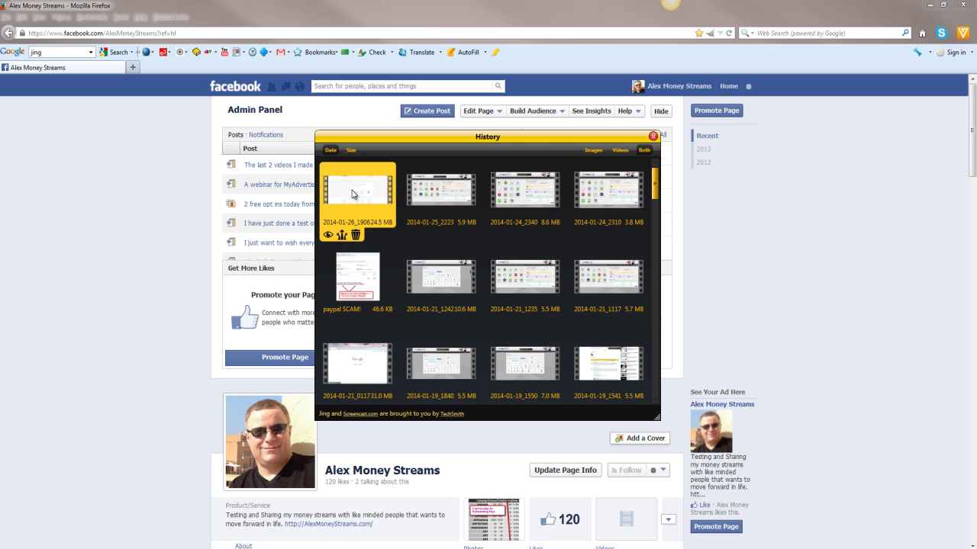
click(342, 235)
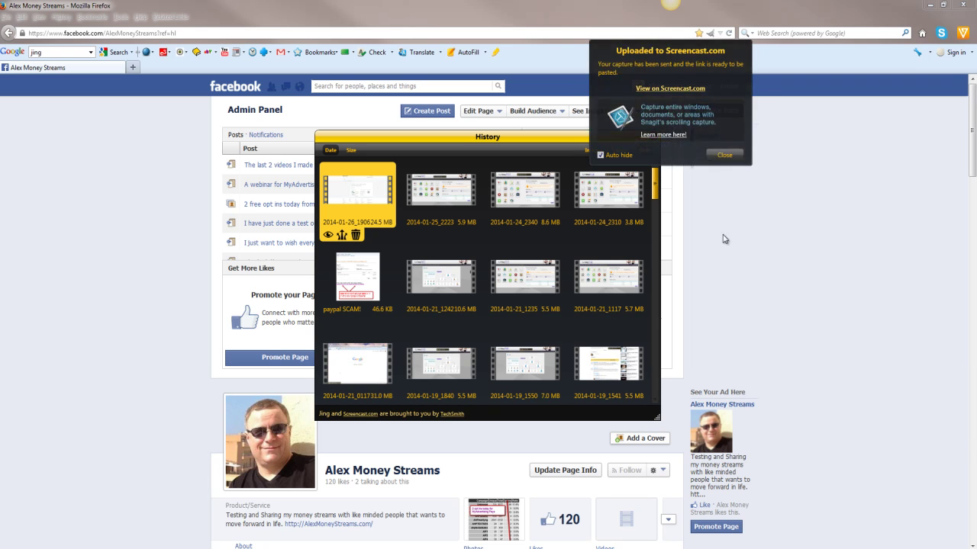
click(725, 156)
click(654, 137)
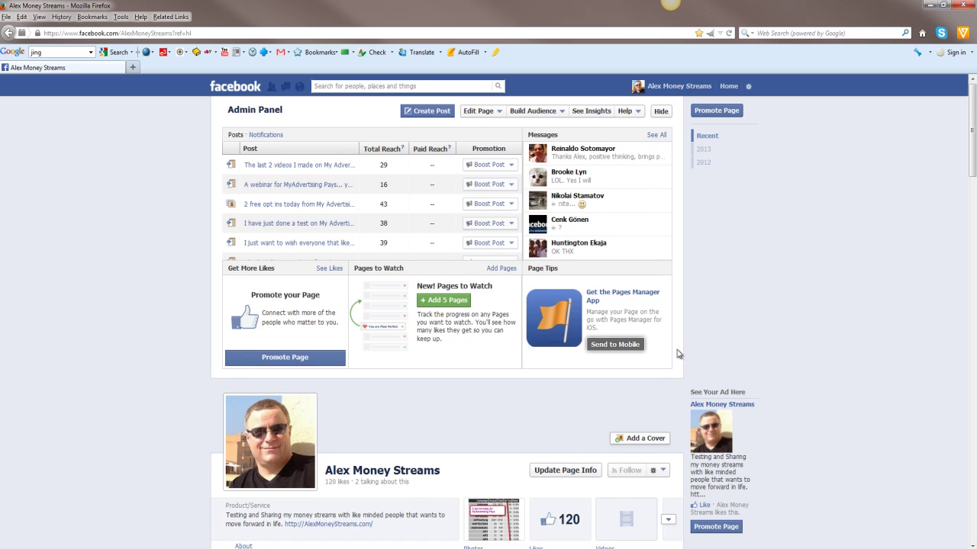
scroll(679, 353, down, 5)
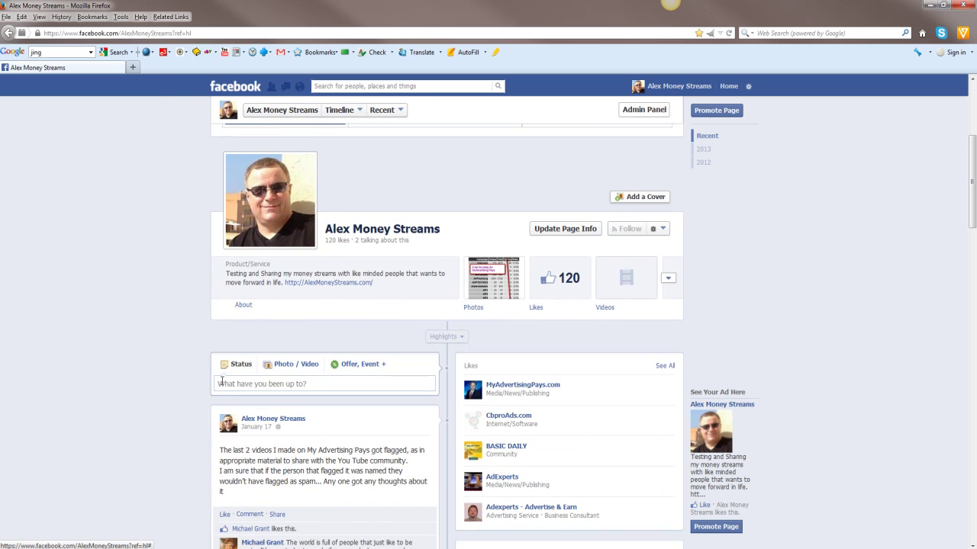
Draft a page status saying a video on uploading and using Jing was made and Jing is free.
click(222, 381)
key(Caps_Lock)
text(I ha)
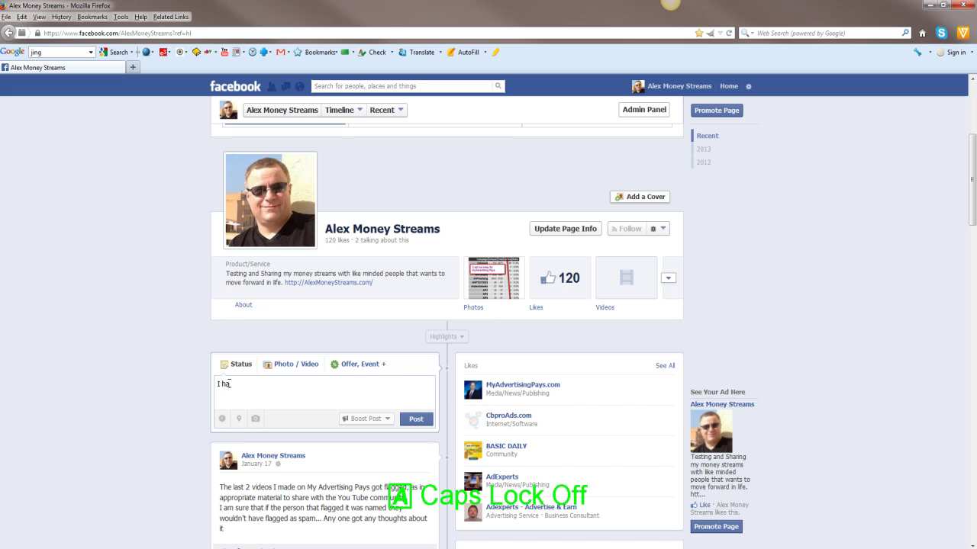
text(ve)
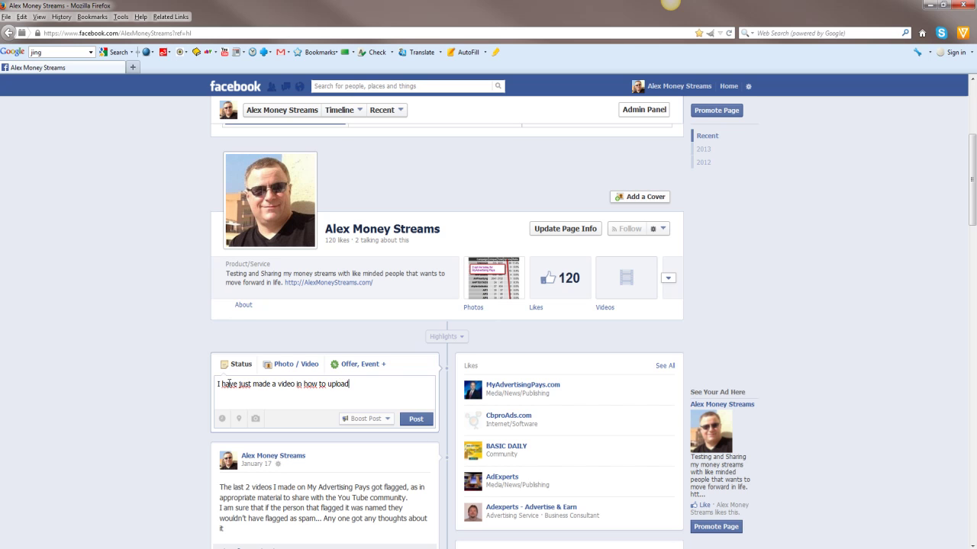
text(and use  jing get it is free)
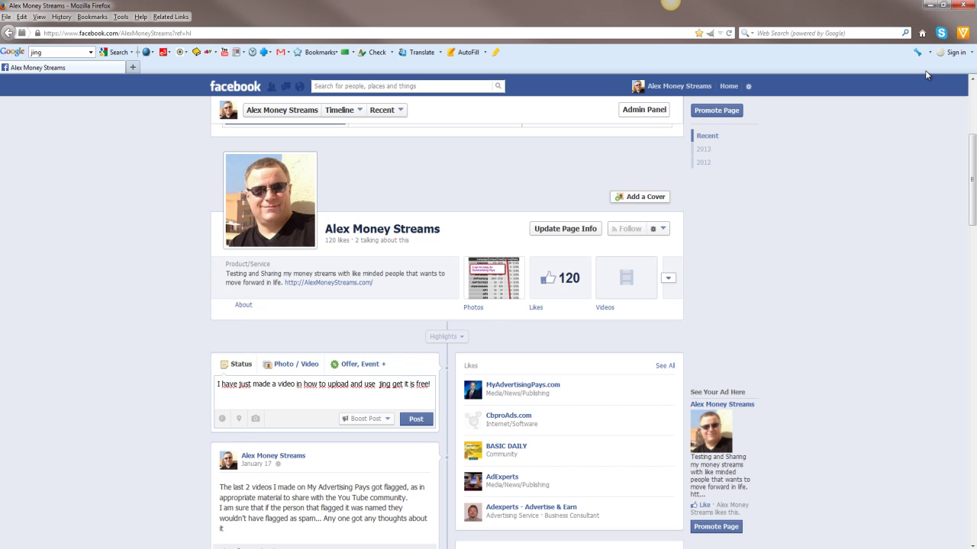
mouse_move(670, 5)
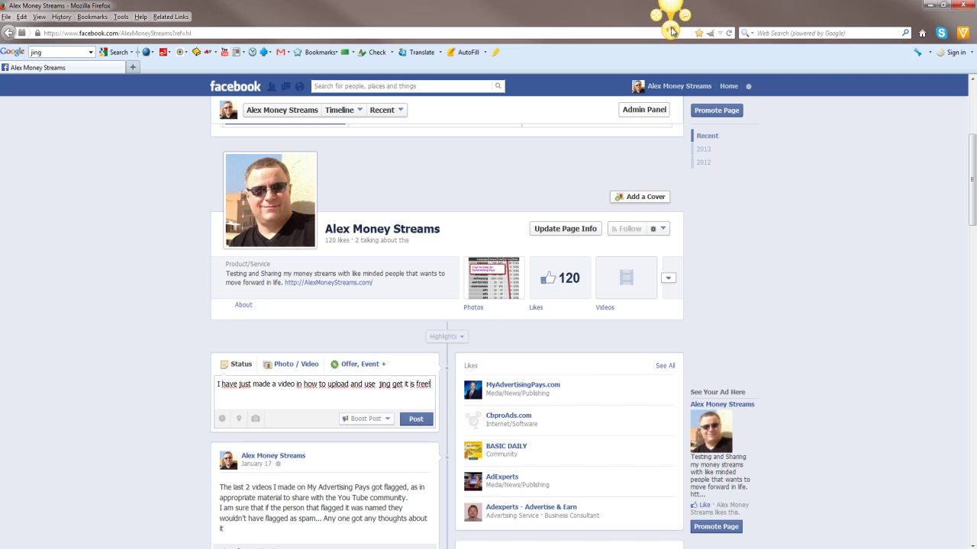
Re-share the newest capture 2014-01-26_1906 to Screencast.com from Jing History, then close History.
click(671, 31)
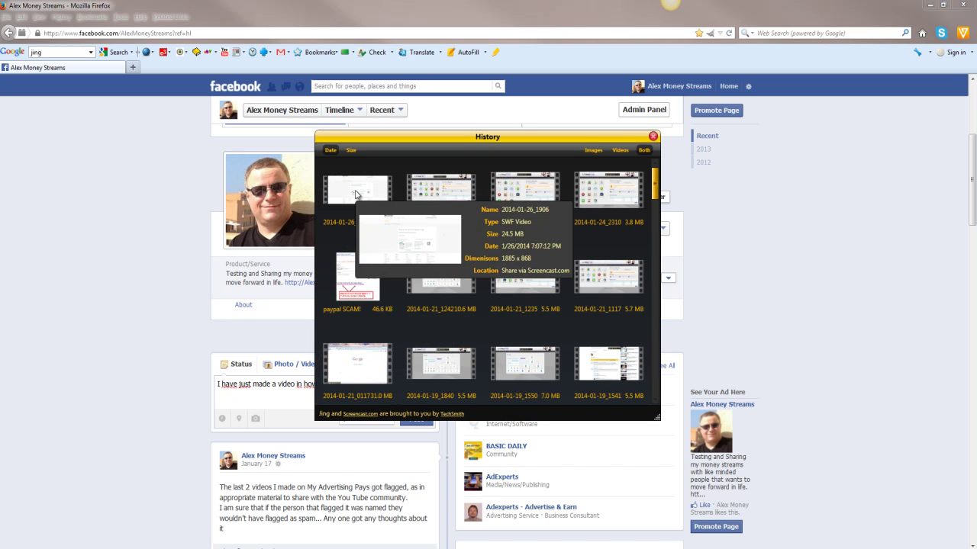
mouse_move(357, 196)
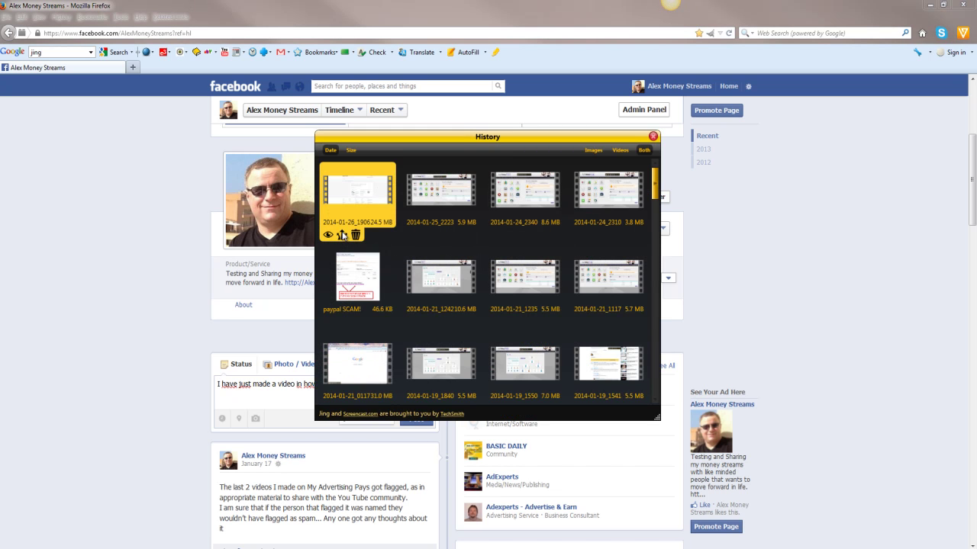
click(342, 236)
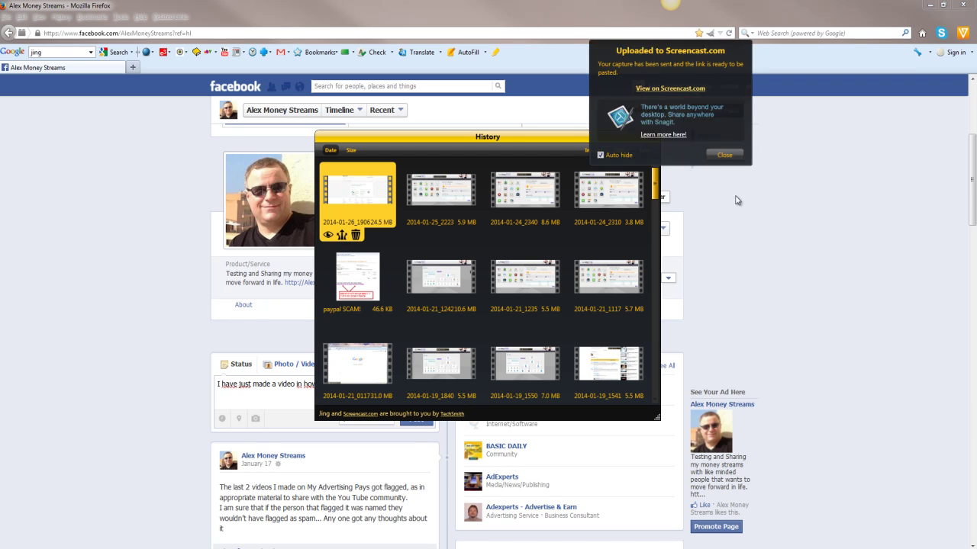
click(721, 155)
click(654, 137)
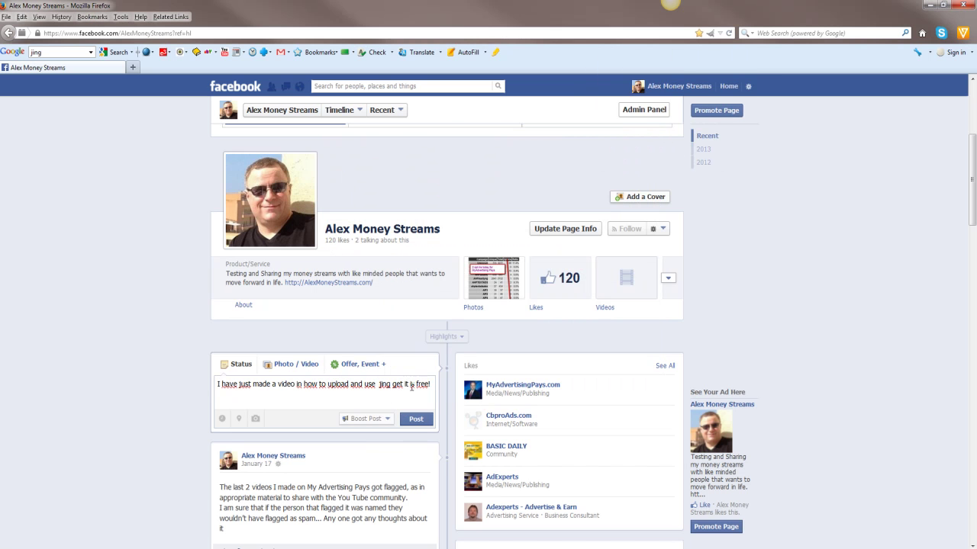
Paste the Screencast.com link on a new line of the status and post it.
key(Return)
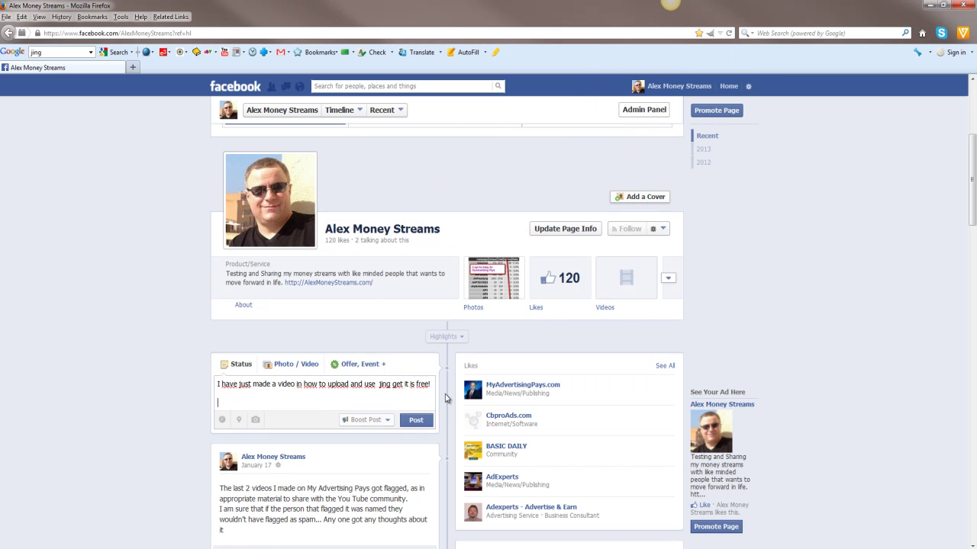
right_click(235, 399)
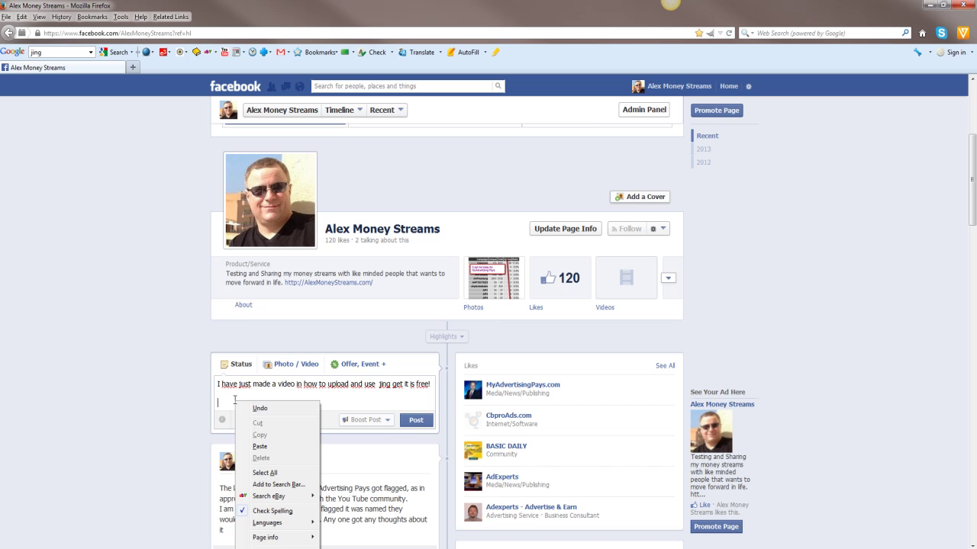
click(260, 447)
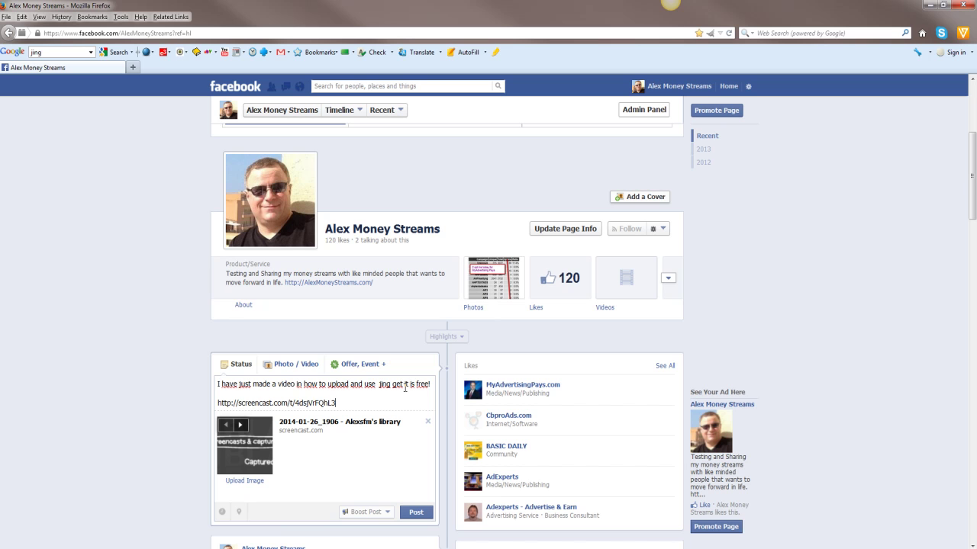
scroll(420, 422, down, 3)
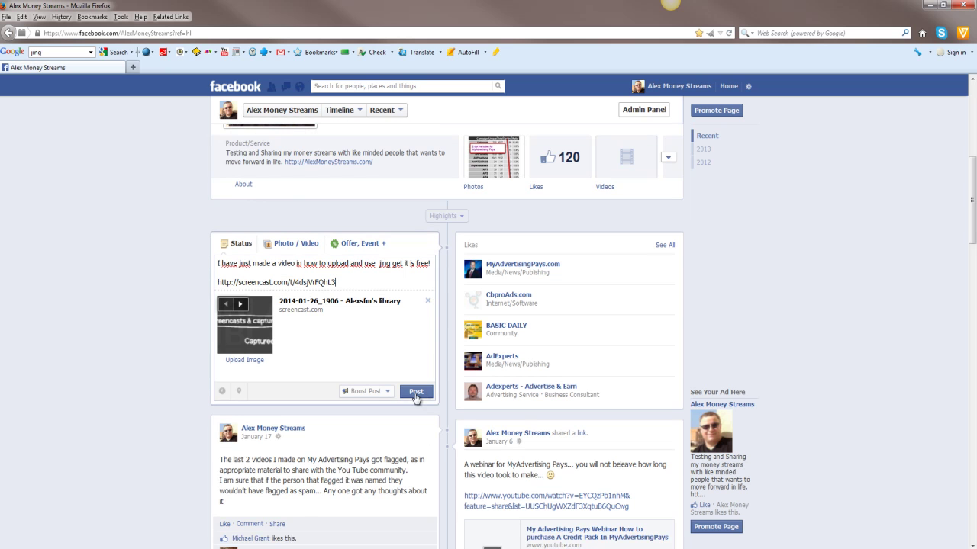
click(417, 396)
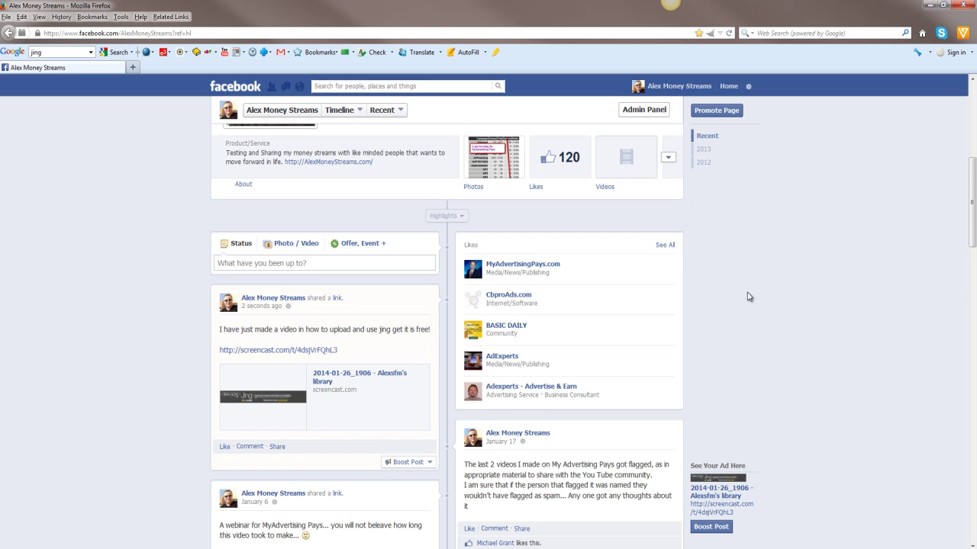
scroll(763, 290, down, 2)
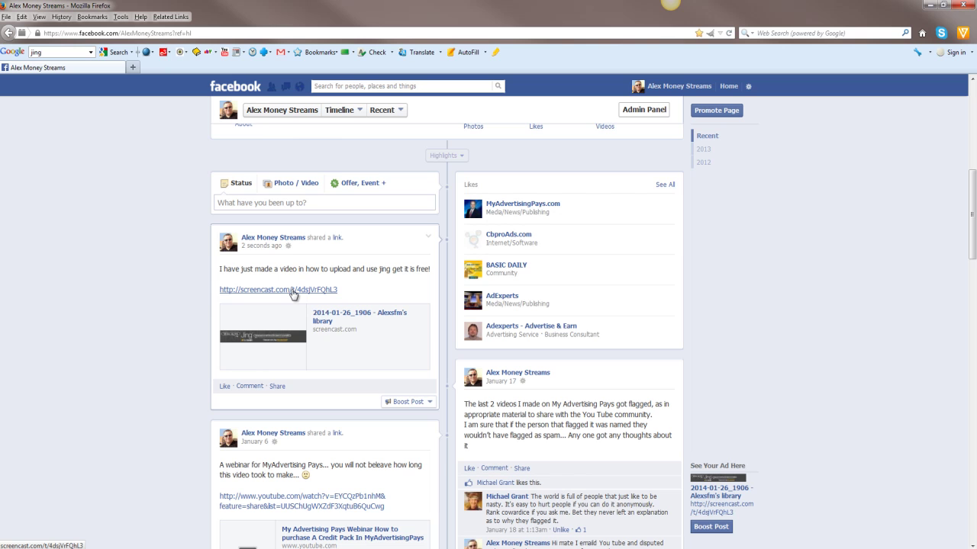
Open the posted 2014-01-26_1906 link on Screencast.com and play it, pausing at 0:14 of 0:54.
click(292, 290)
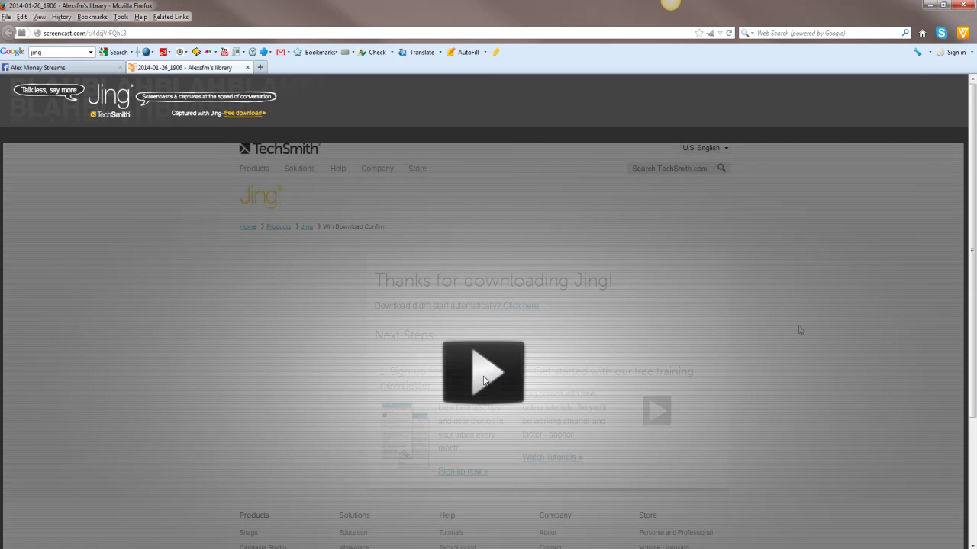
click(484, 382)
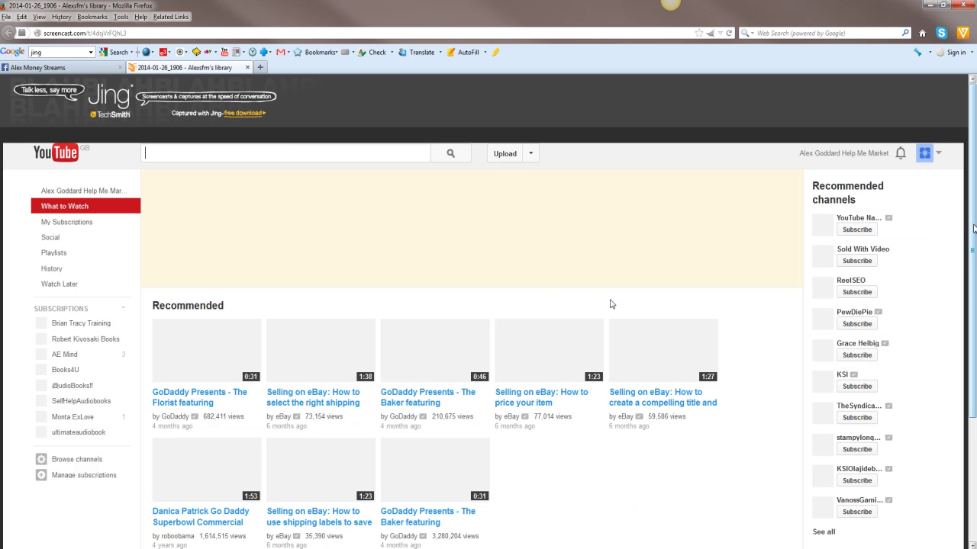
drag(974, 232, 974, 298)
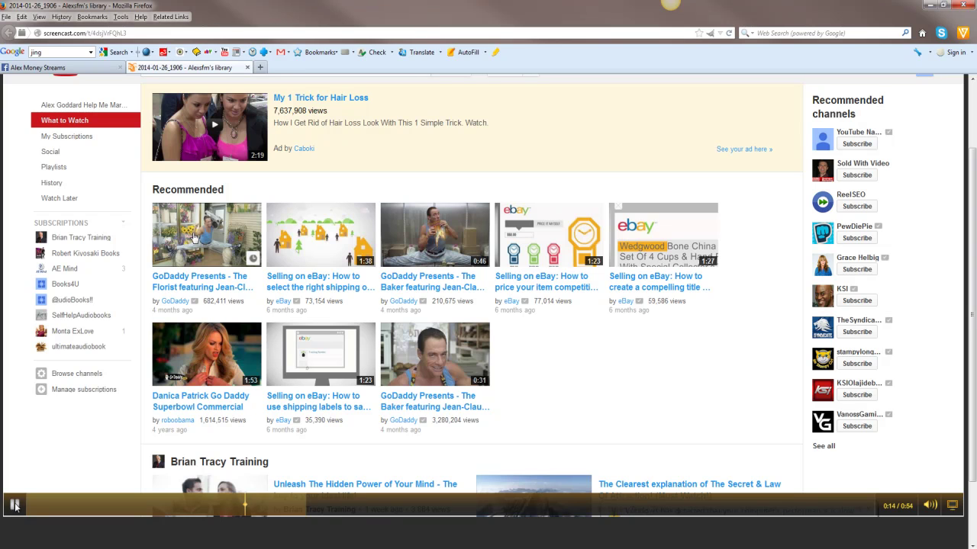
click(15, 506)
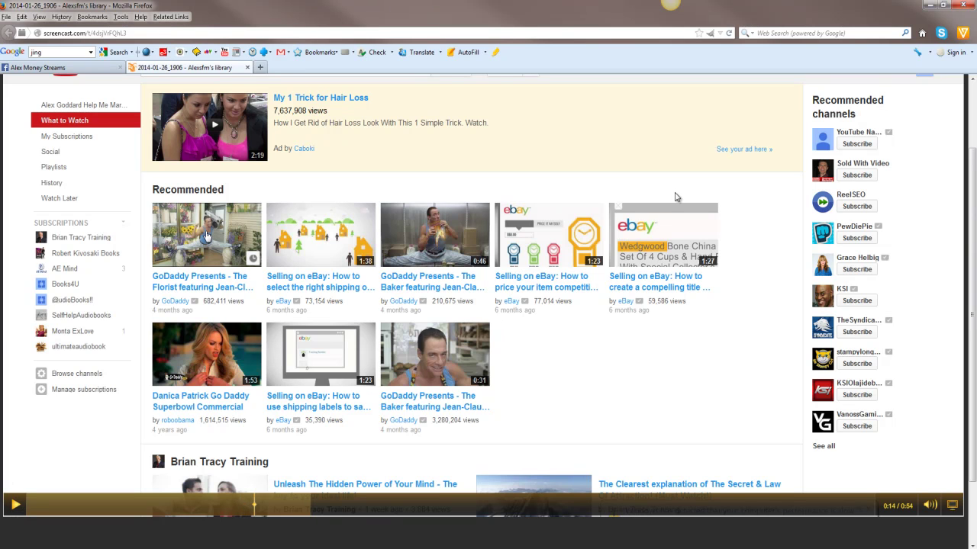